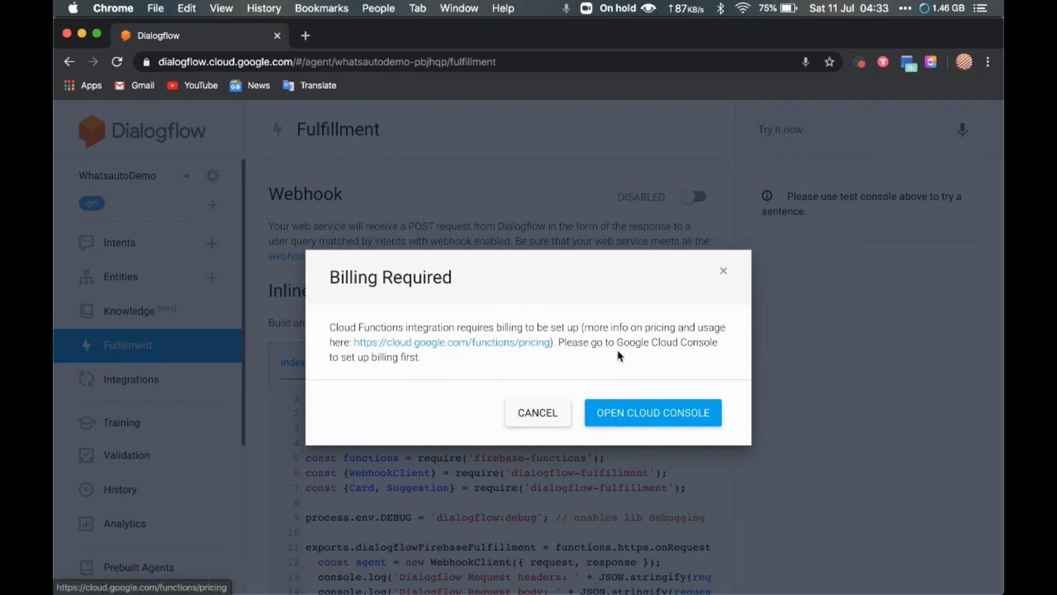
Open the Cloud Console from the billing prompt and browse the billing accounts offered for the WhatsautoDemo project, leaving without selecting one.
click(647, 417)
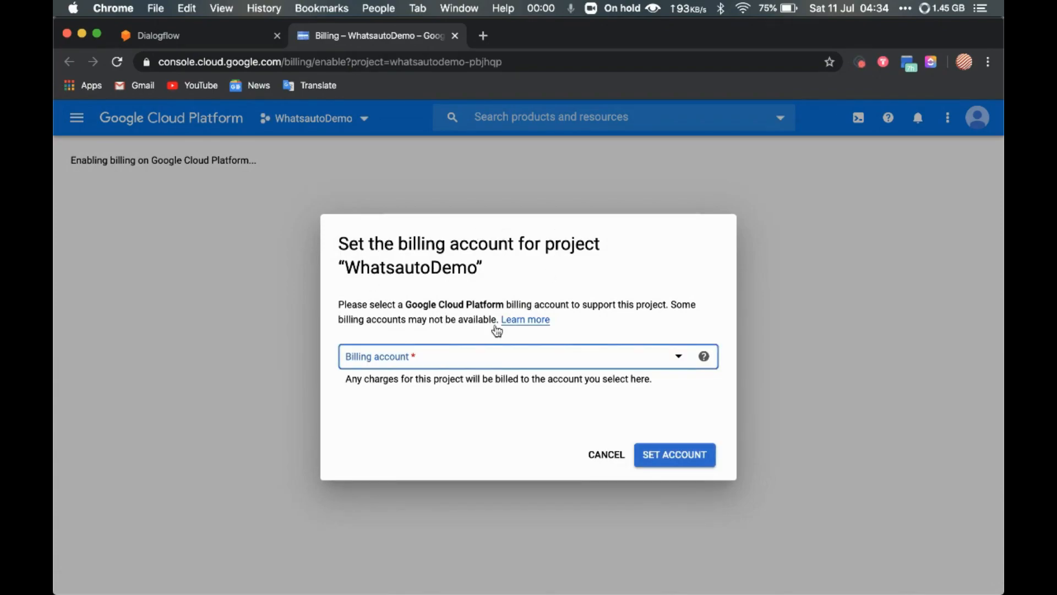
click(455, 359)
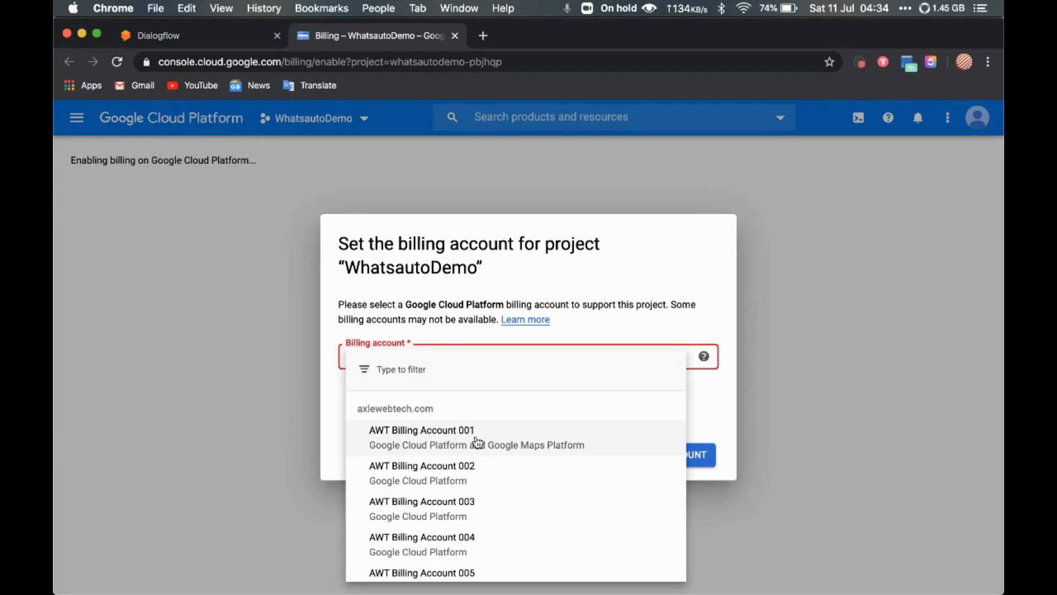
scroll(473, 440, down, 3)
scroll(478, 442, down, 1)
scroll(478, 442, up, 5)
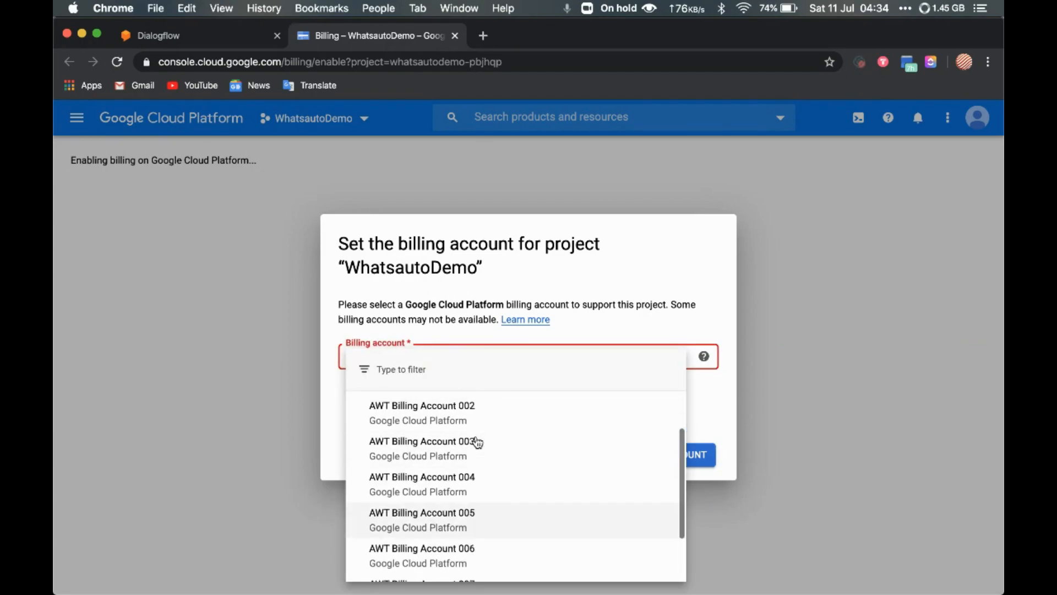
scroll(478, 442, down, 5)
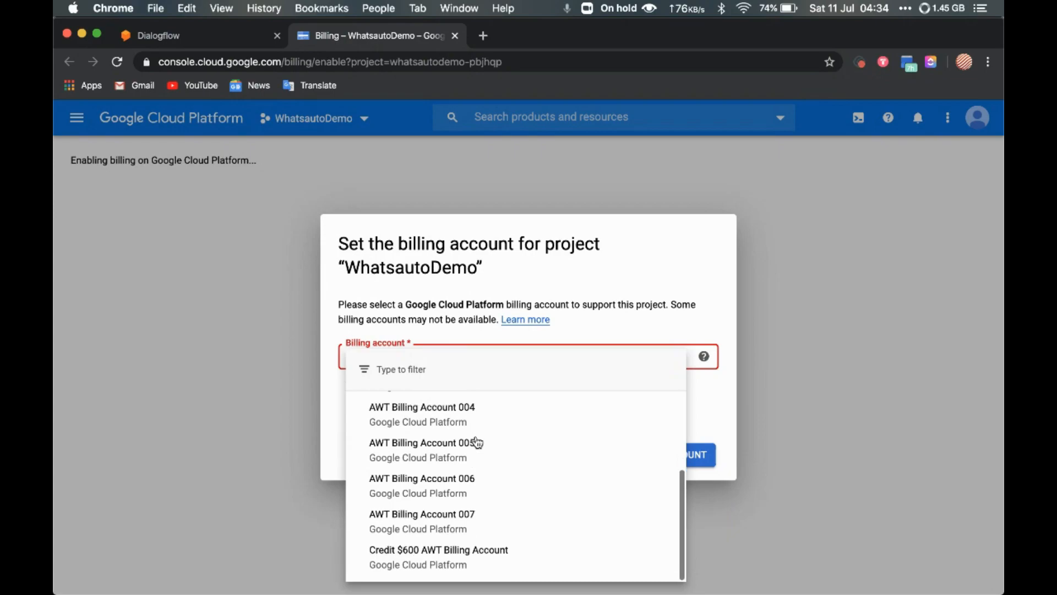
click(402, 289)
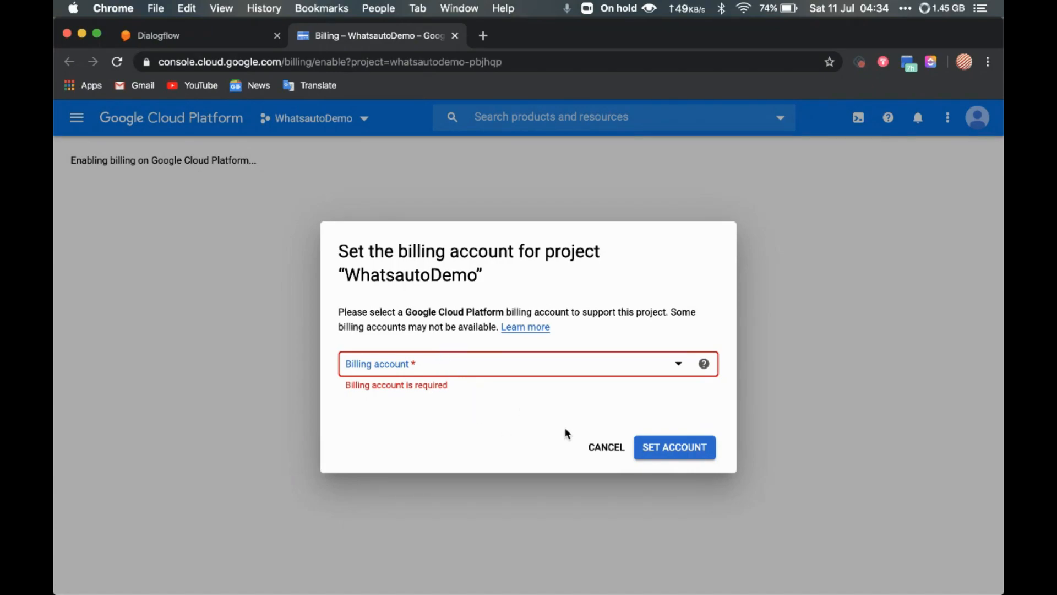
click(597, 449)
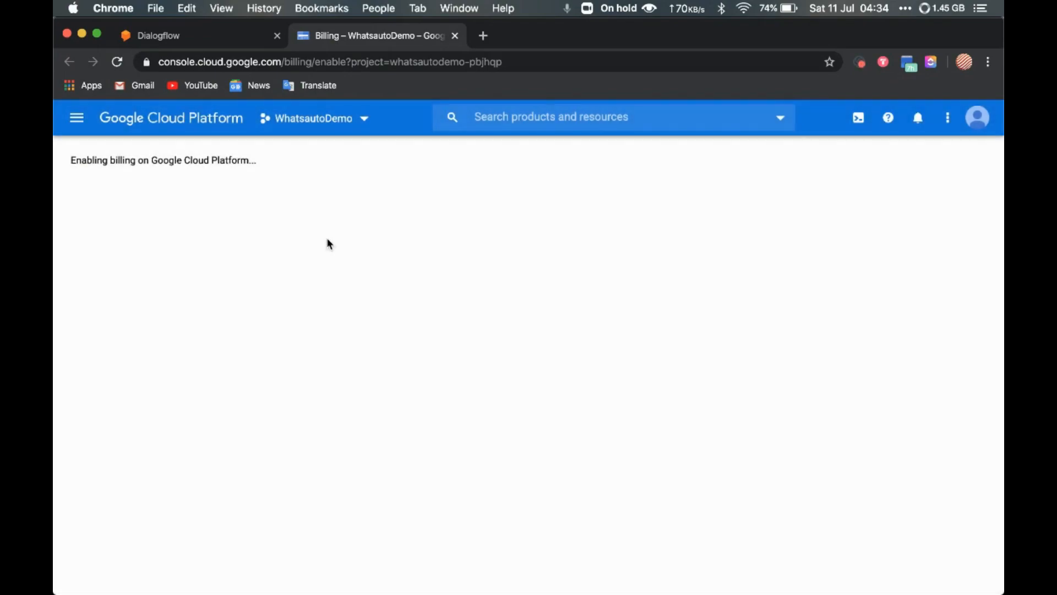
Open the project's Billing page and go to console.cloud.google.com/billing to manage all billing accounts.
click(76, 120)
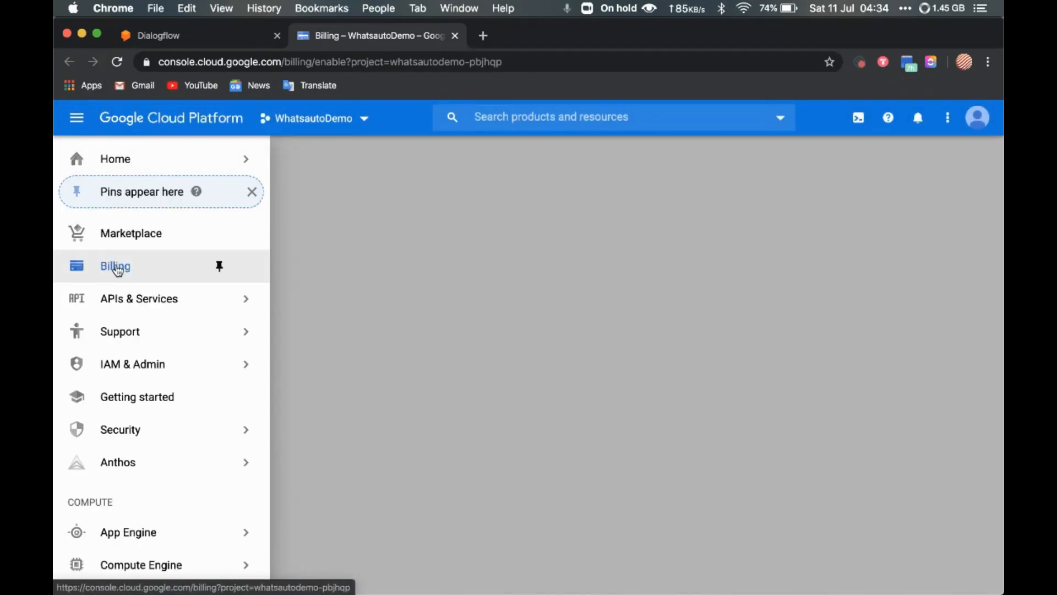
click(122, 270)
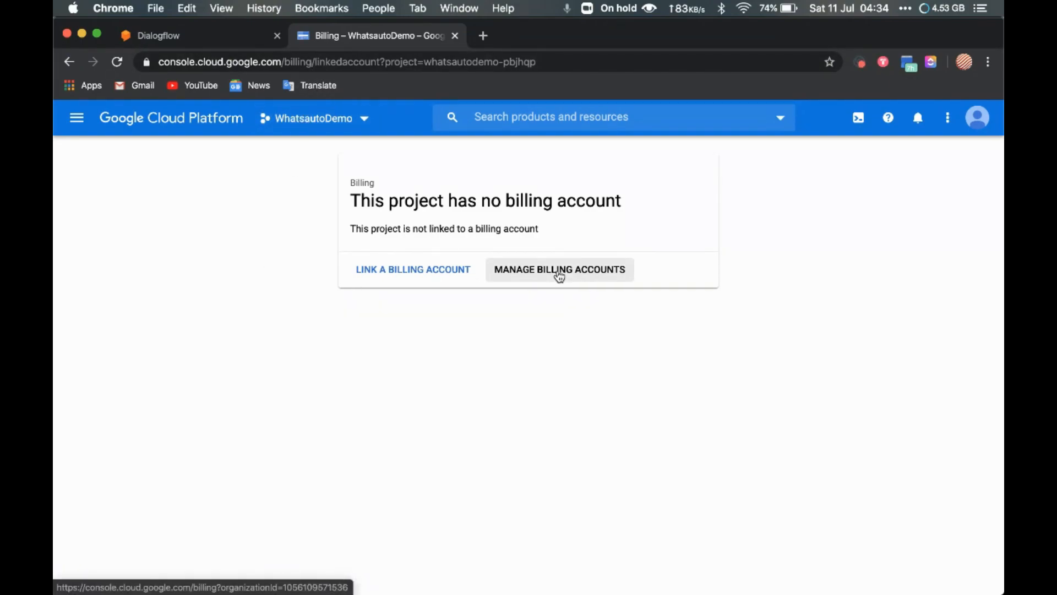
drag(315, 61, 645, 62)
key(BackSpace)
key(BackSpace)
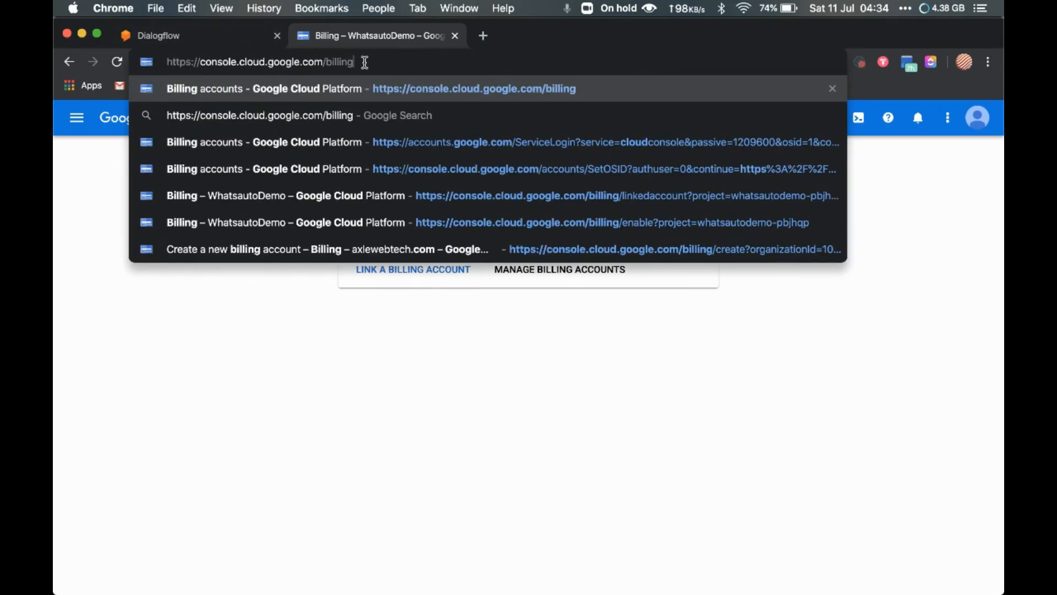
key(Return)
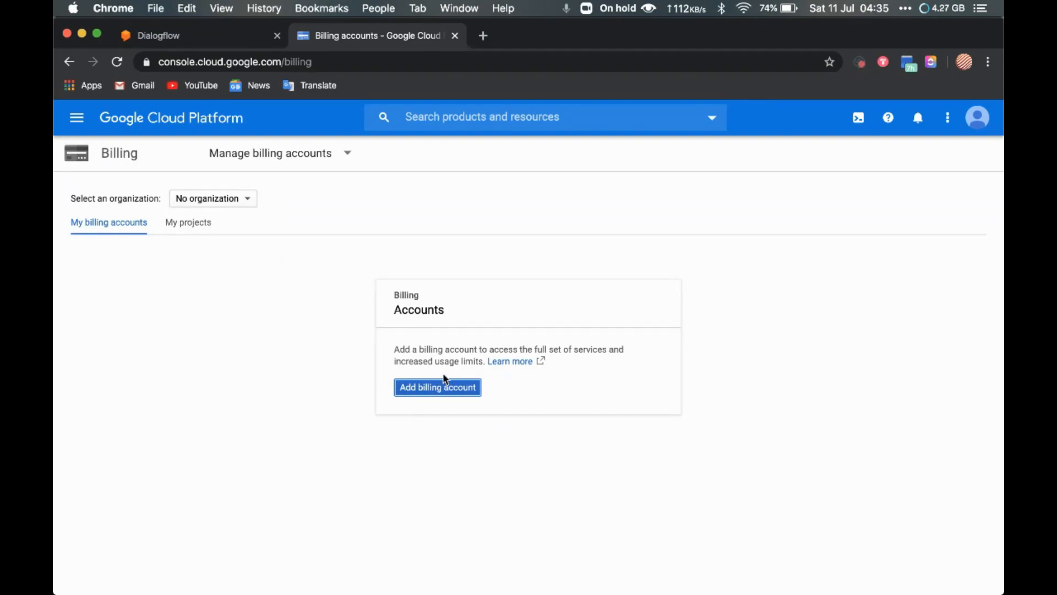
Add a new billing account and name it AWT Billing Account Demo.
click(441, 388)
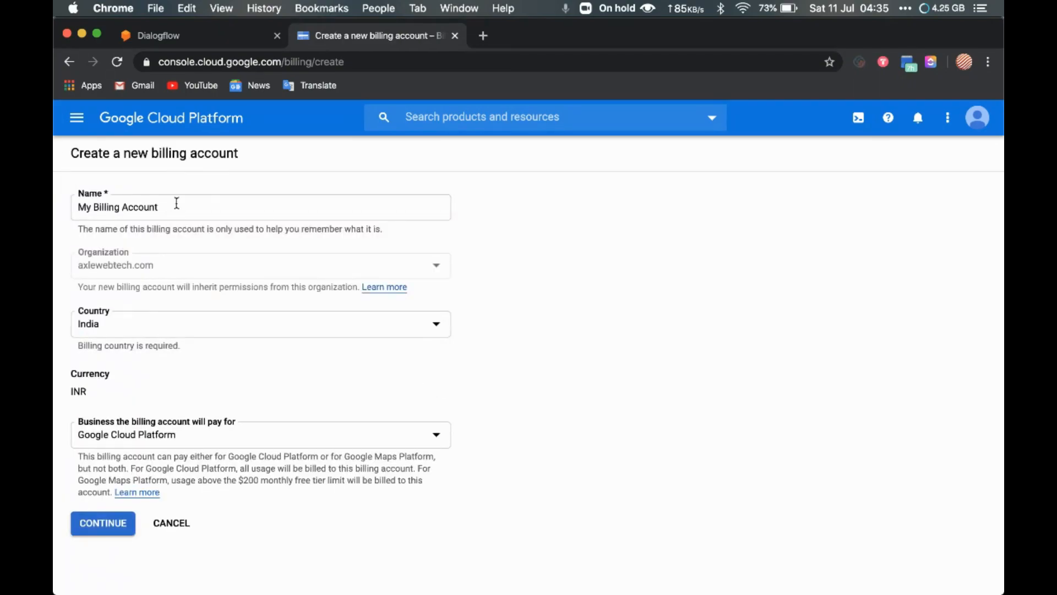
drag(178, 207, 55, 208)
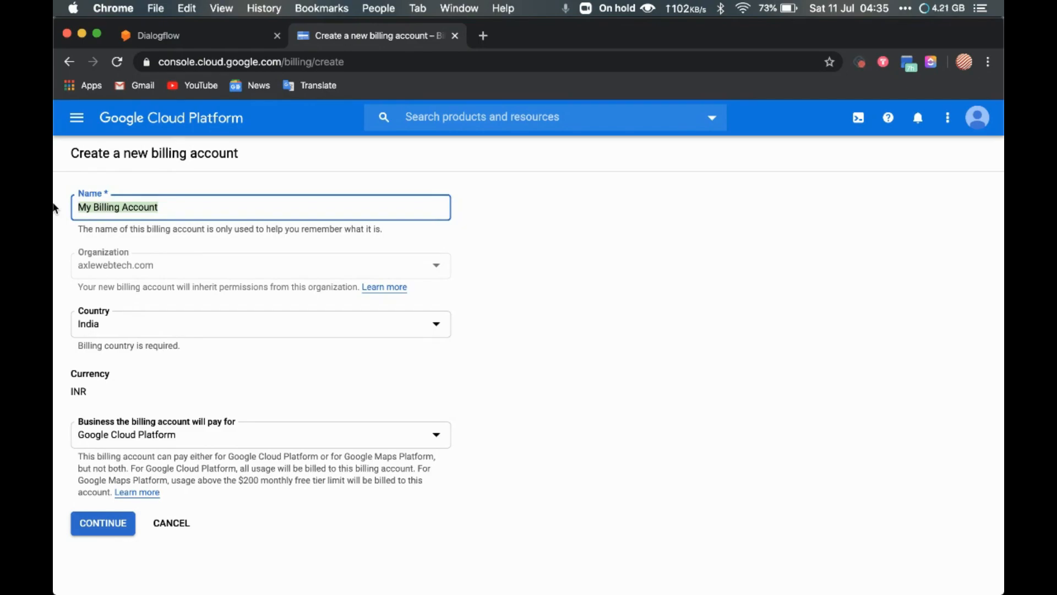
key(Left)
key(BackSpace)
key(BackSpace)
text(AWT)
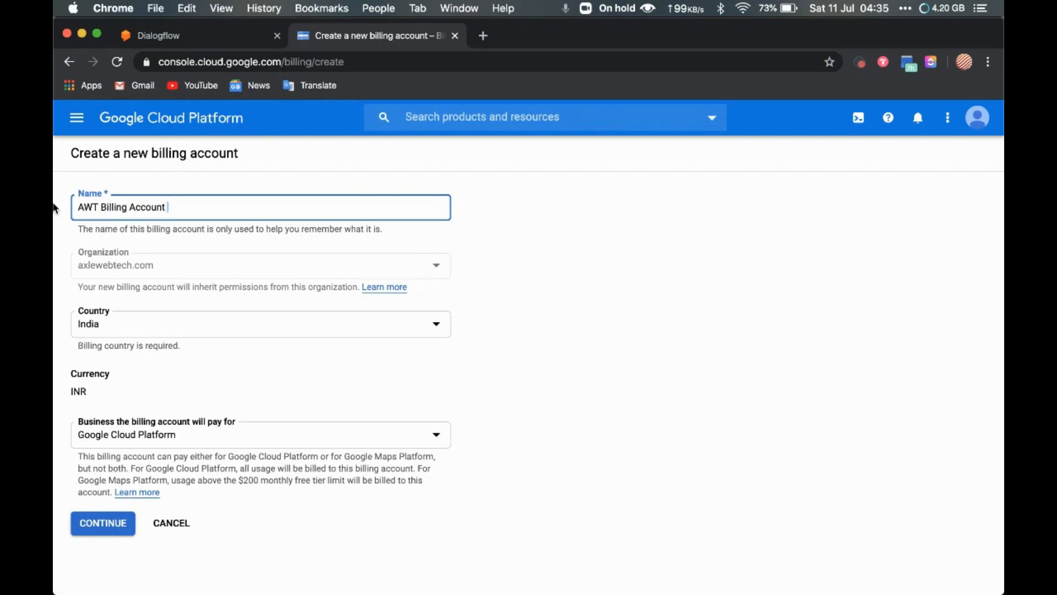
click(493, 268)
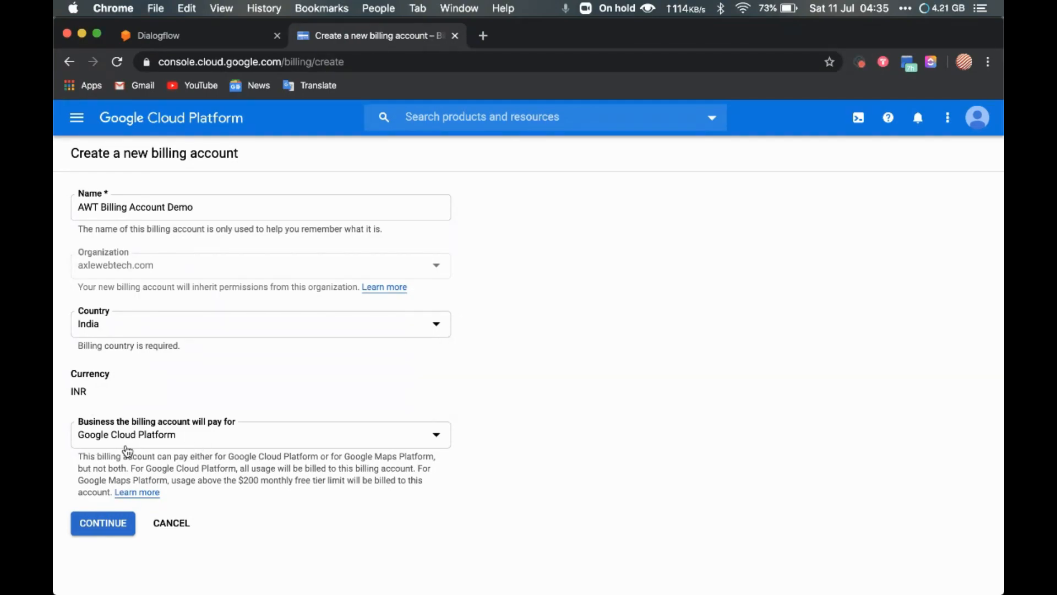
Choose Google Cloud Platform as the business the billing account pays for and continue to the billing profile setup.
click(142, 435)
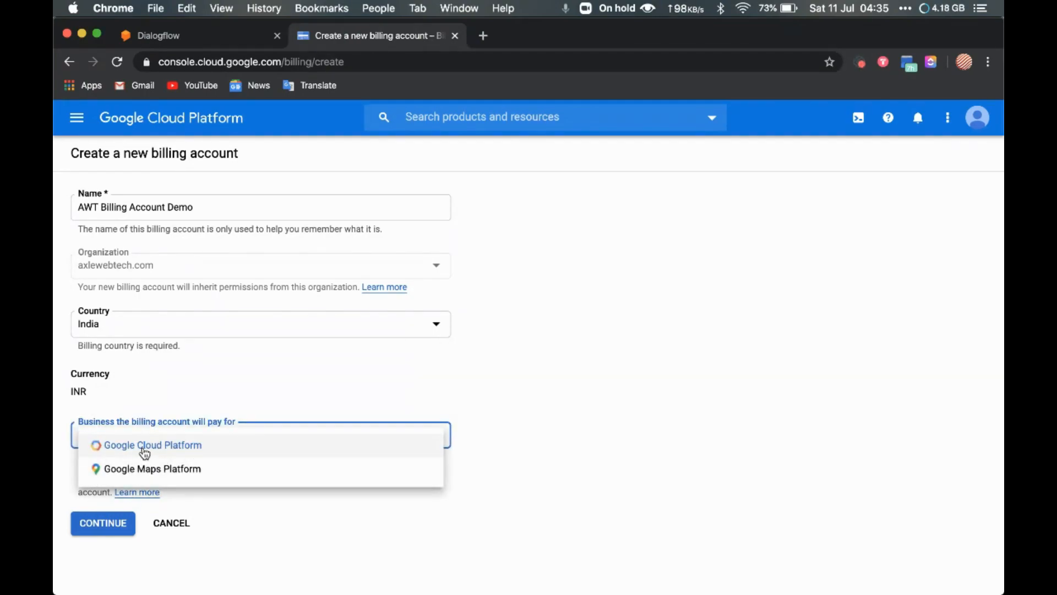
click(141, 451)
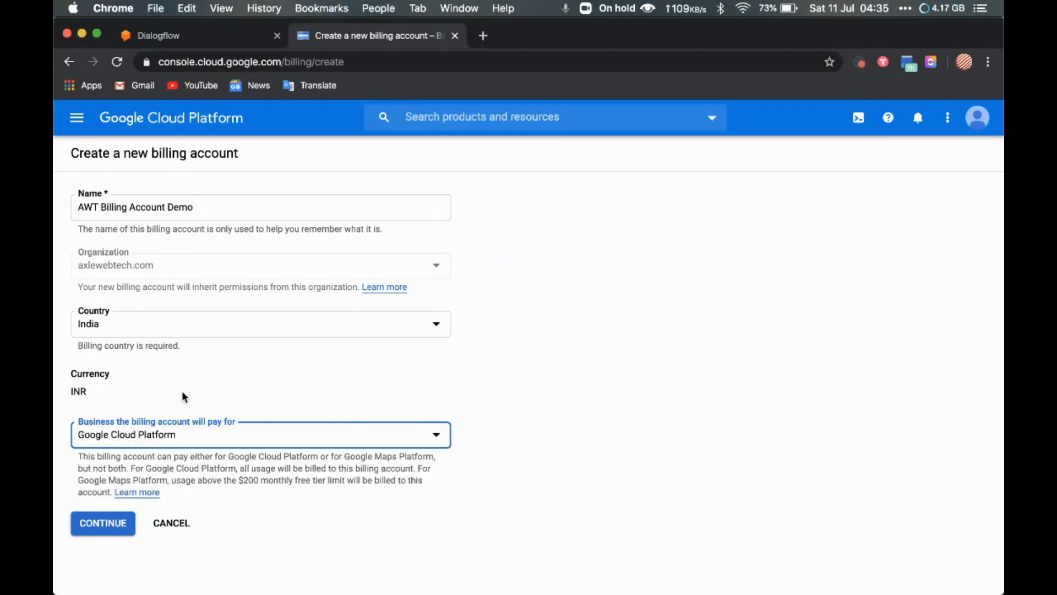
click(103, 523)
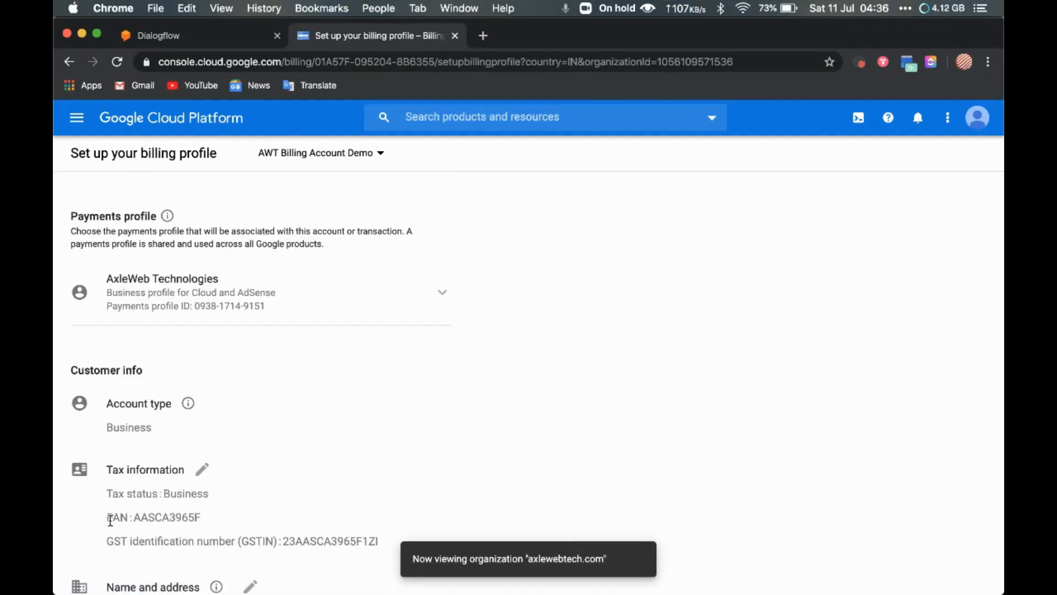
Preview the fields for creating a new payments profile and switch back to the existing AxleWeb Technologies profile.
scroll(258, 312, down, 2)
scroll(172, 229, up, 2)
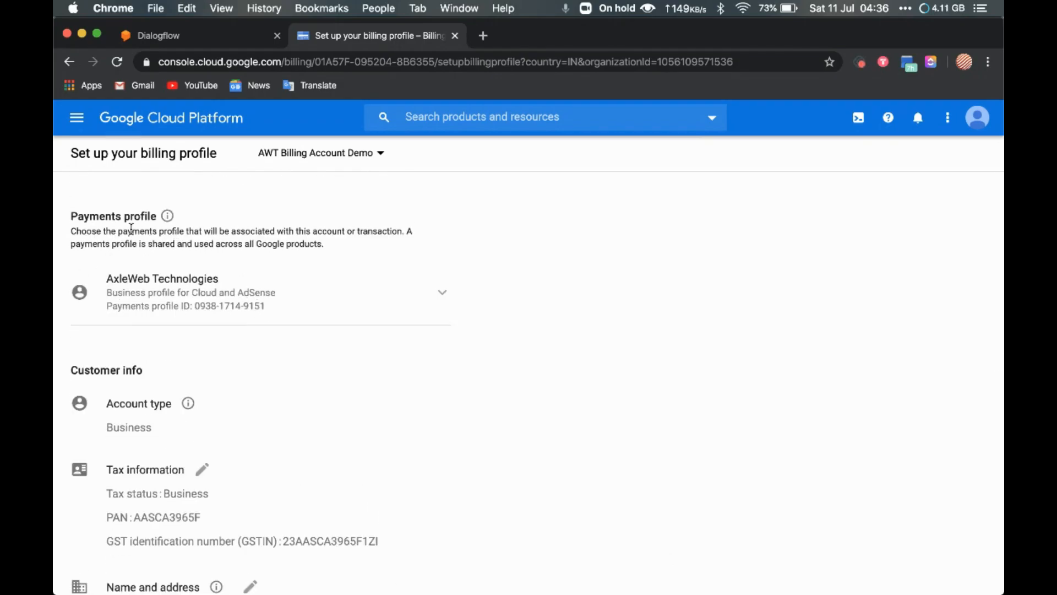
click(289, 275)
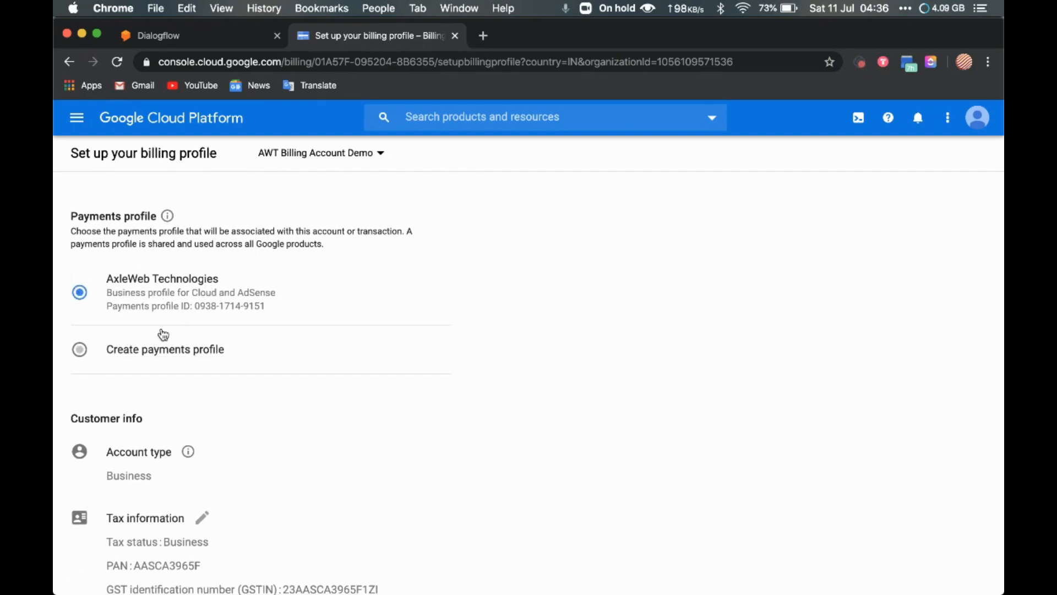
click(123, 353)
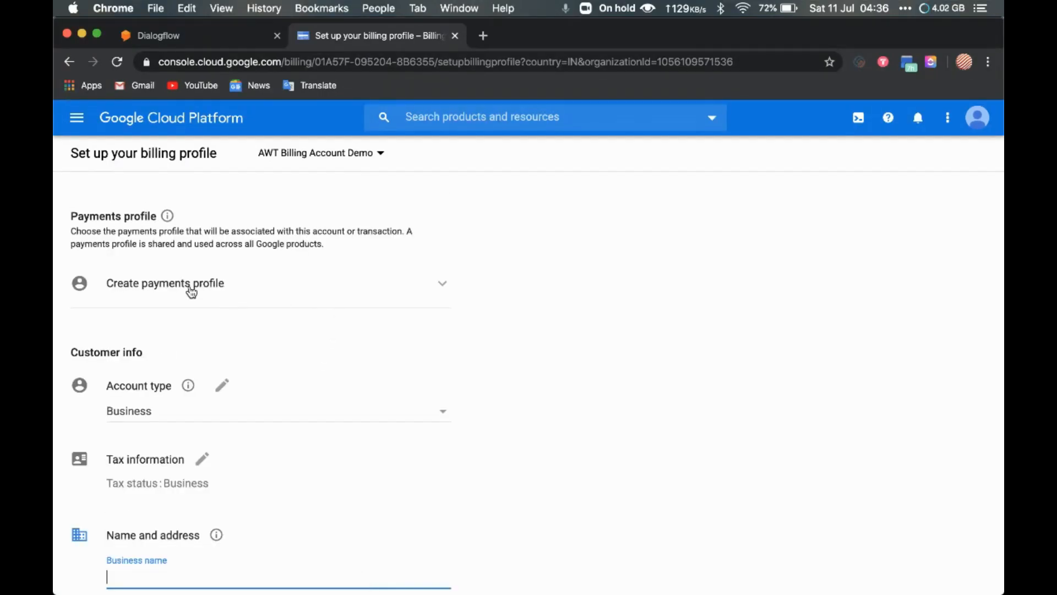
scroll(172, 435, down, 5)
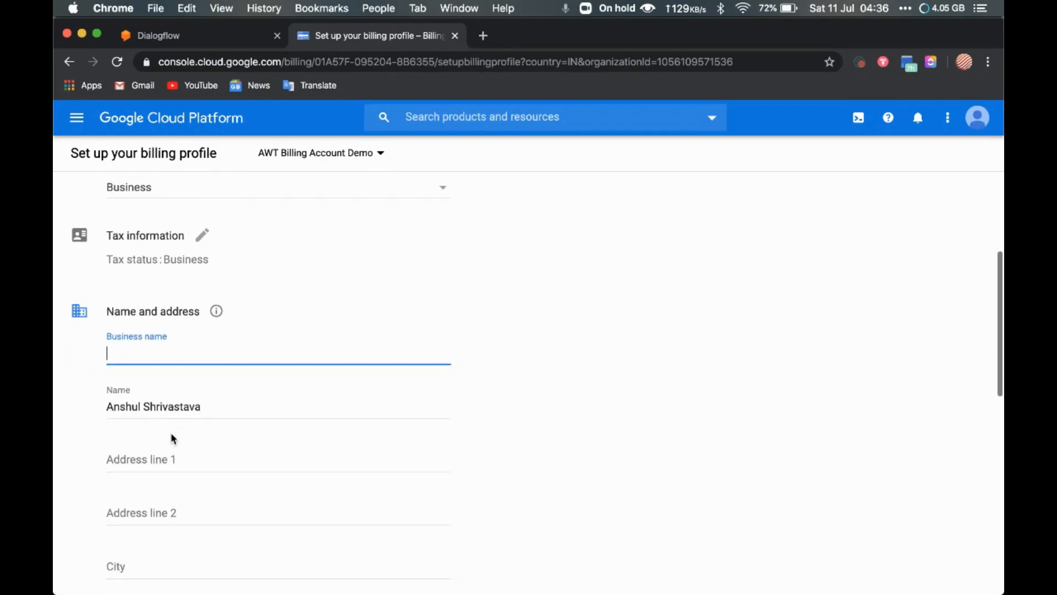
scroll(172, 438, down, 1)
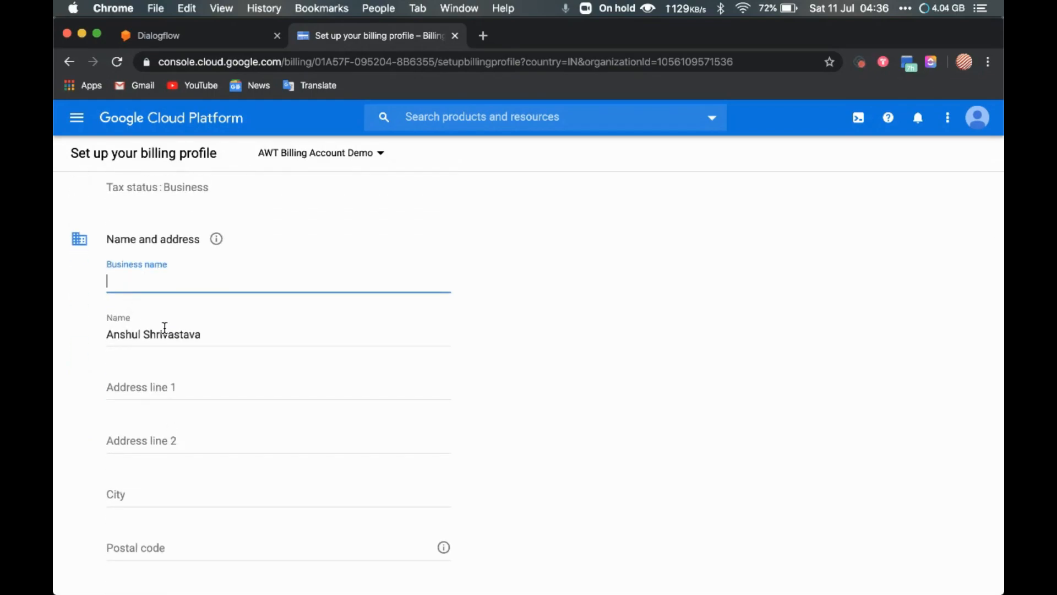
scroll(164, 328, down, 6)
scroll(164, 328, up, 10)
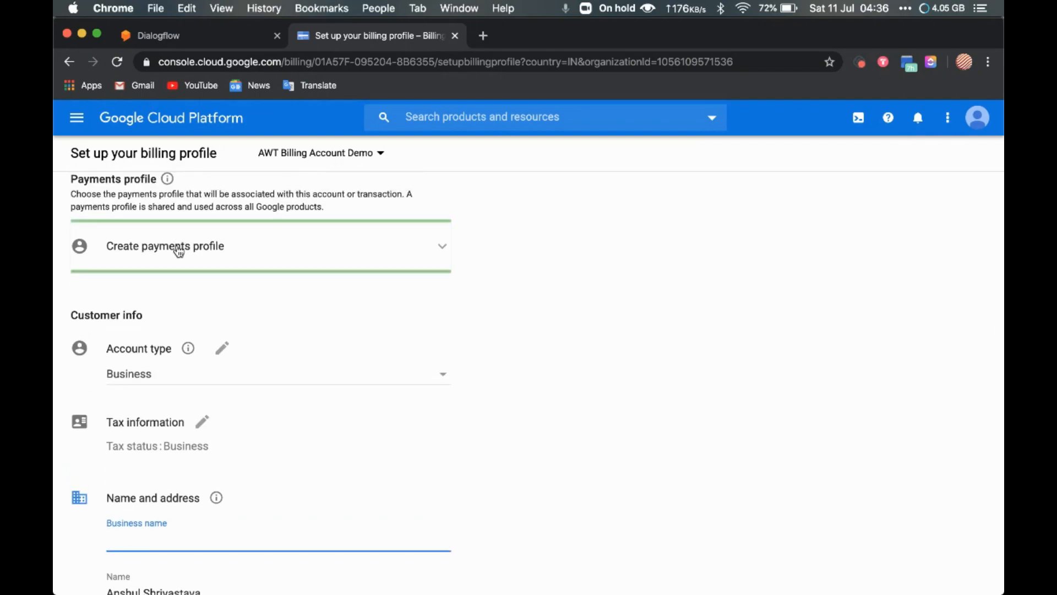
click(179, 252)
click(85, 264)
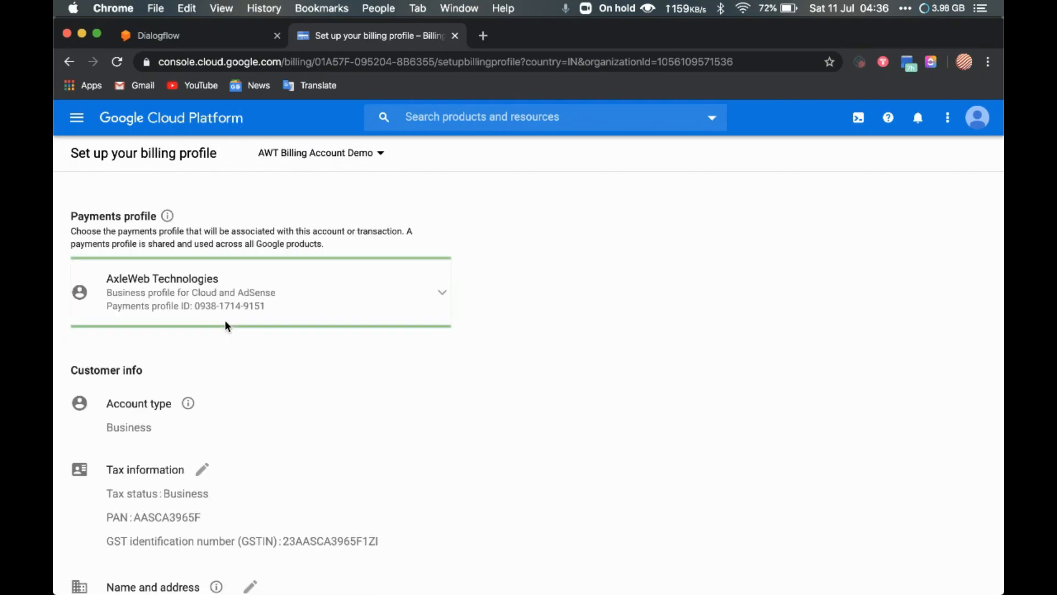
Review the selected profile's tax information, name and address, primary contact, payment schedule and payment method.
scroll(226, 325, down, 2)
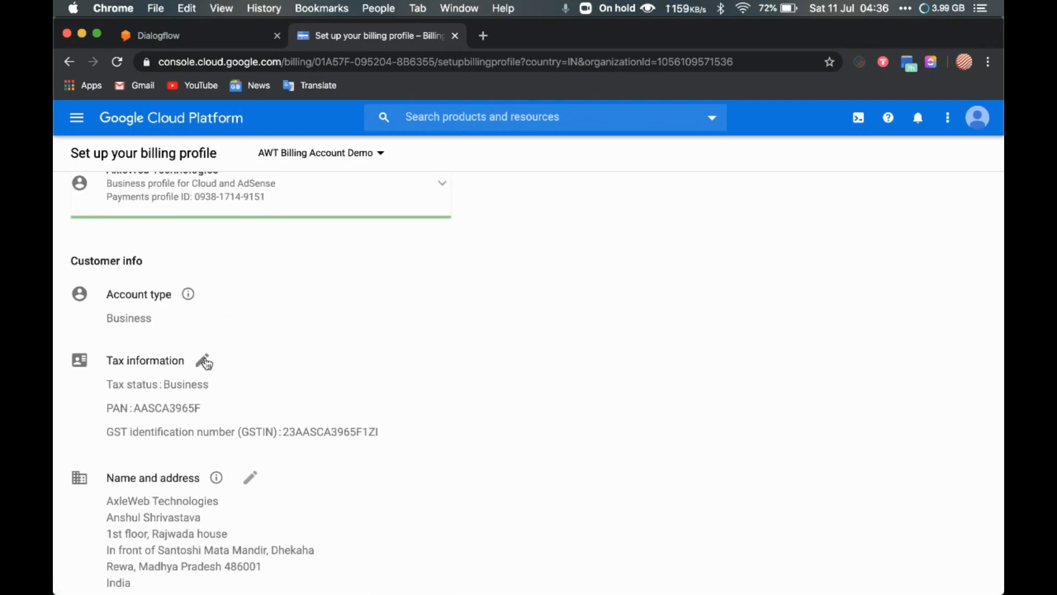
scroll(207, 362, down, 2)
scroll(235, 322, down, 1)
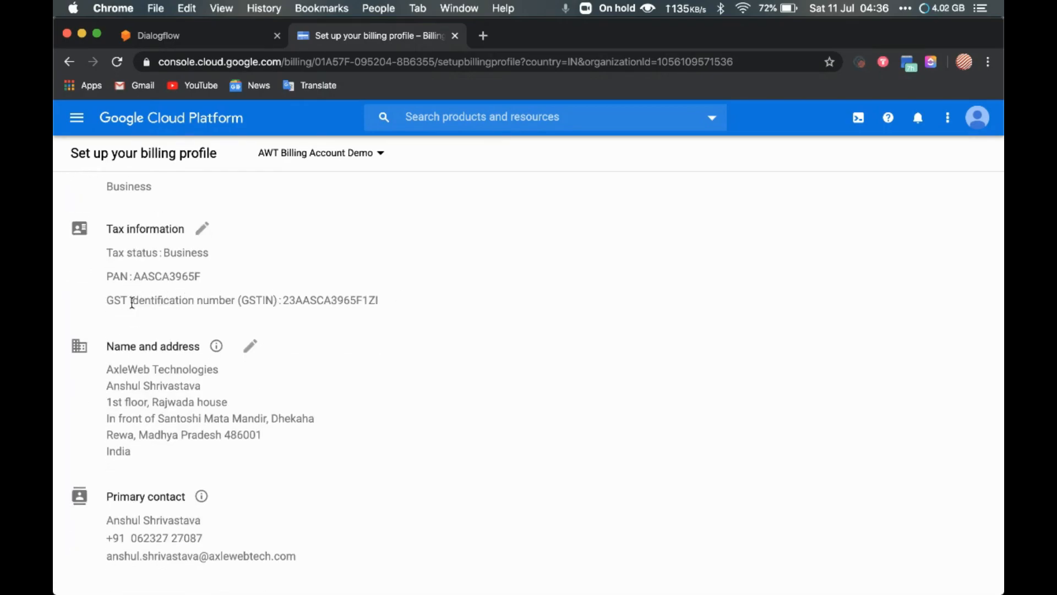
scroll(223, 292, down, 2)
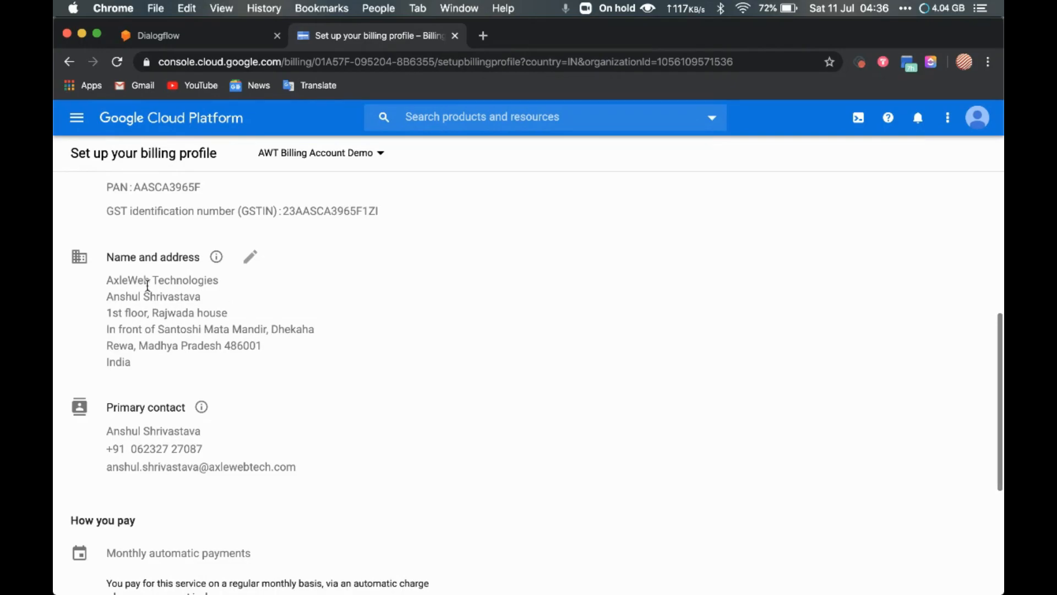
scroll(116, 305, down, 1)
scroll(117, 307, down, 1)
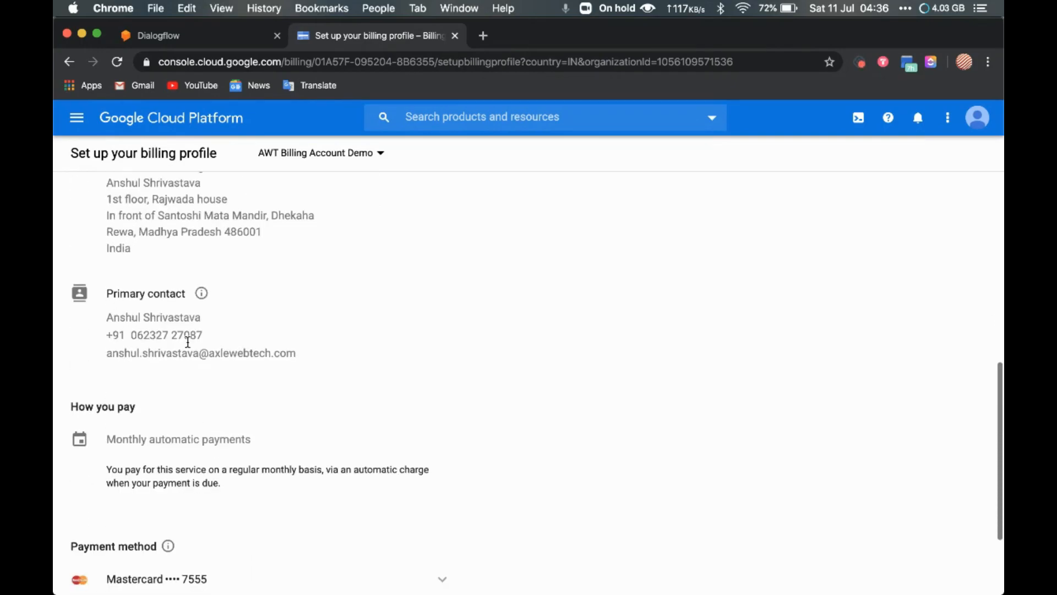
scroll(205, 380, down, 3)
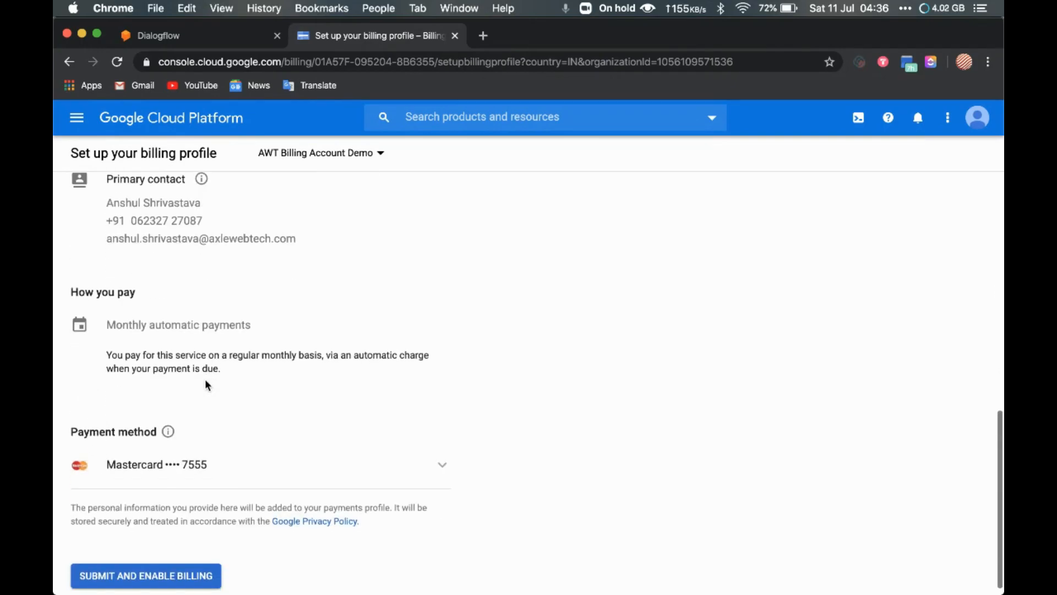
Preview the option for adding a credit or debit card and switch the payment method back to the saved Mastercard.
click(170, 453)
scroll(203, 456, down, 2)
click(145, 470)
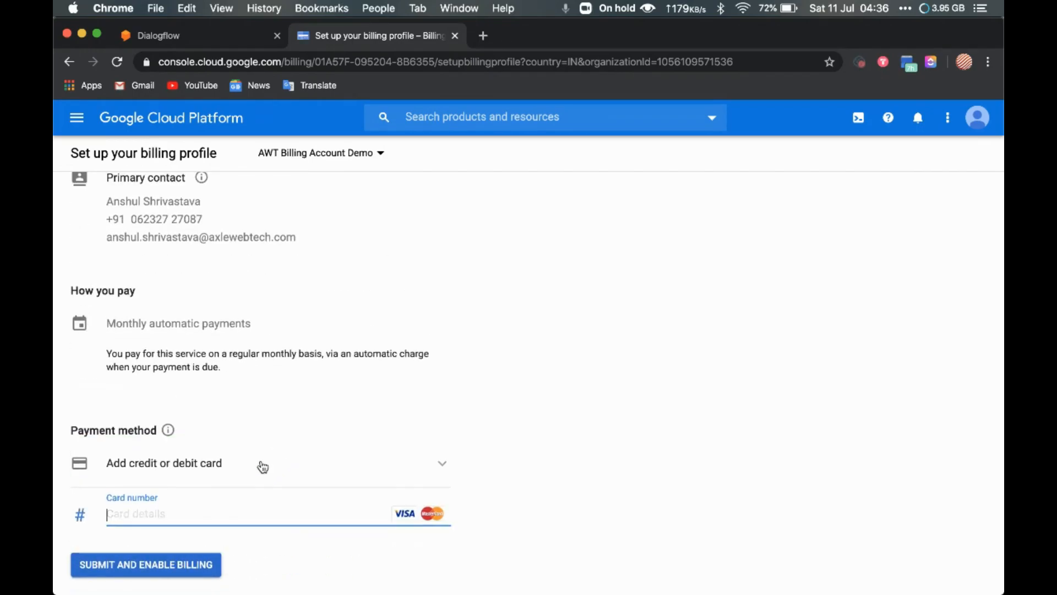
scroll(213, 493, down, 2)
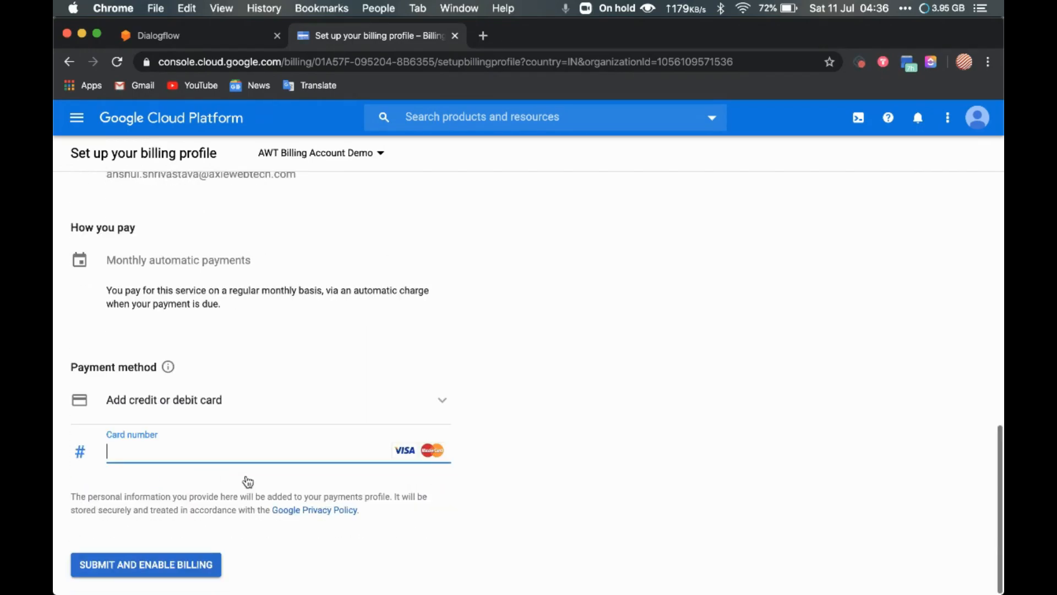
click(135, 402)
click(80, 408)
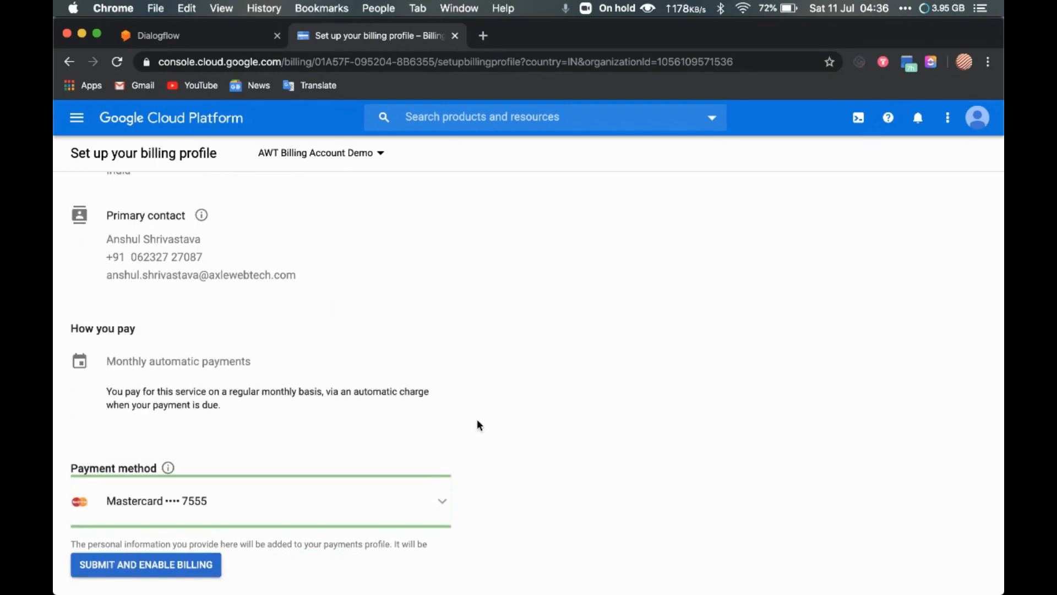
Submit the billing profile to enable billing and enter the saved card's security code to verify it.
scroll(478, 425, down, 2)
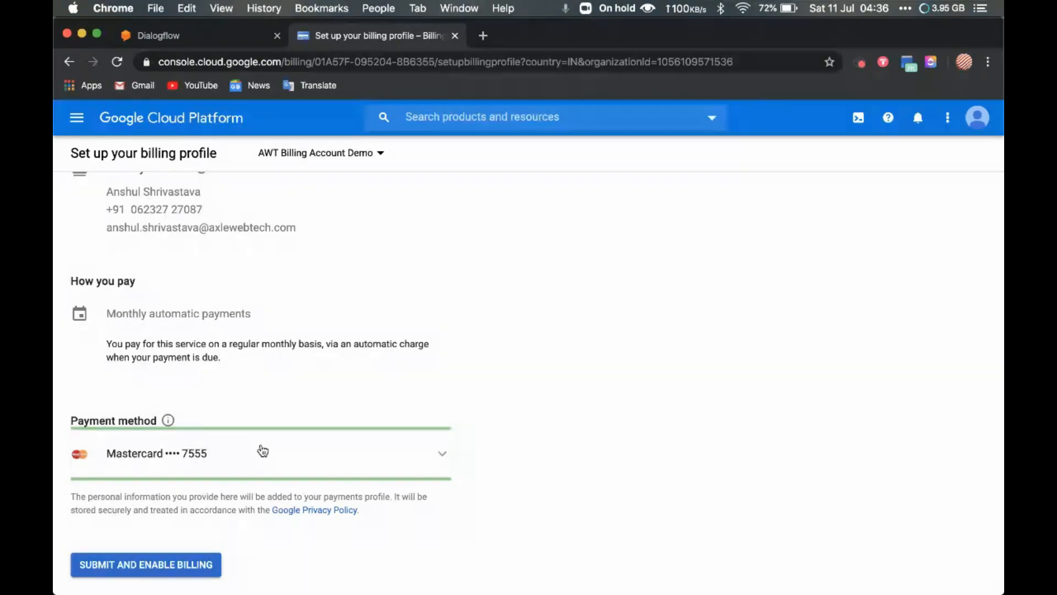
click(168, 565)
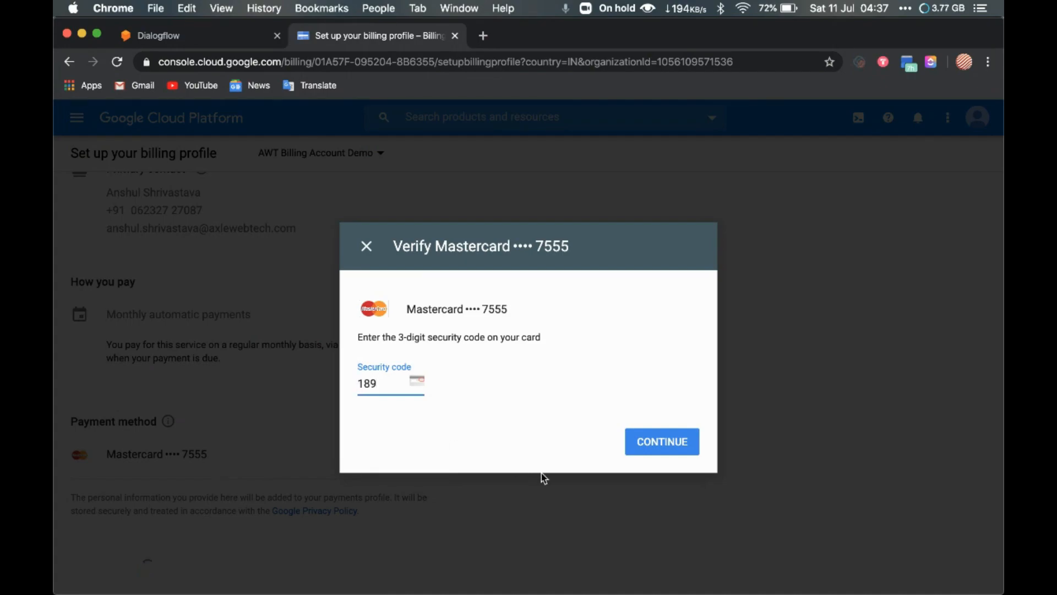
click(661, 440)
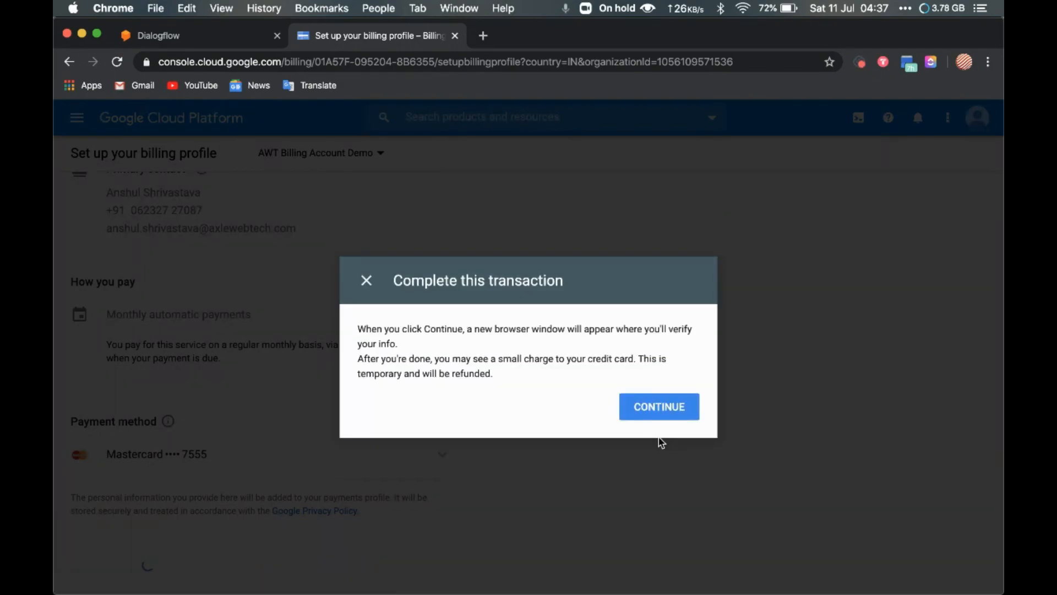
Continue to the card verification to complete the billing transaction and open the management page of AWT Billing Account Demo.
click(659, 405)
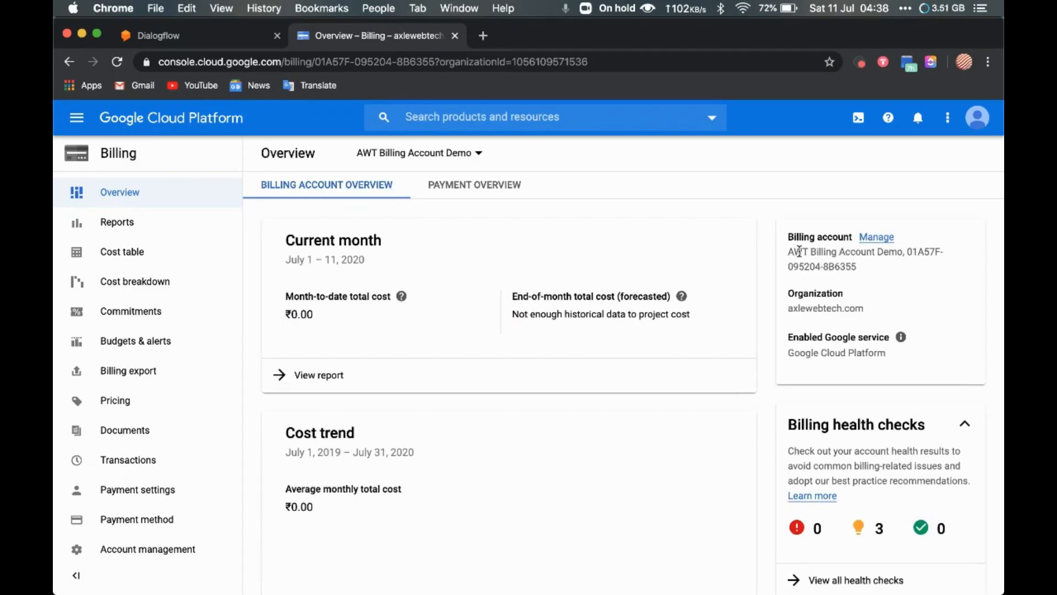
click(877, 238)
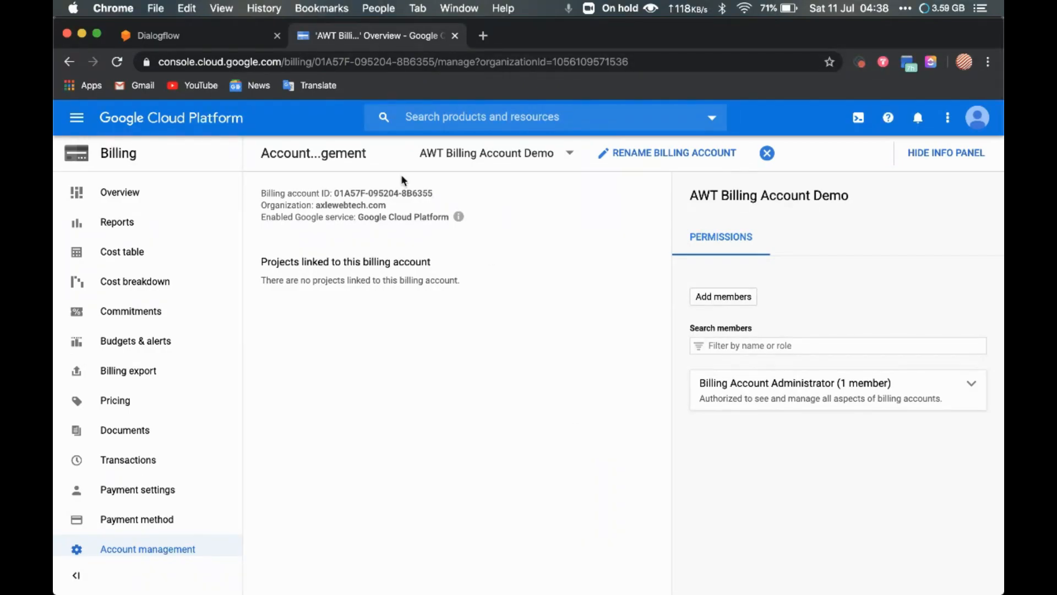
Return to Dialogflow, try to enable the Inline Editor for fulfillment, and open Cloud Console to set up the required billing.
click(220, 39)
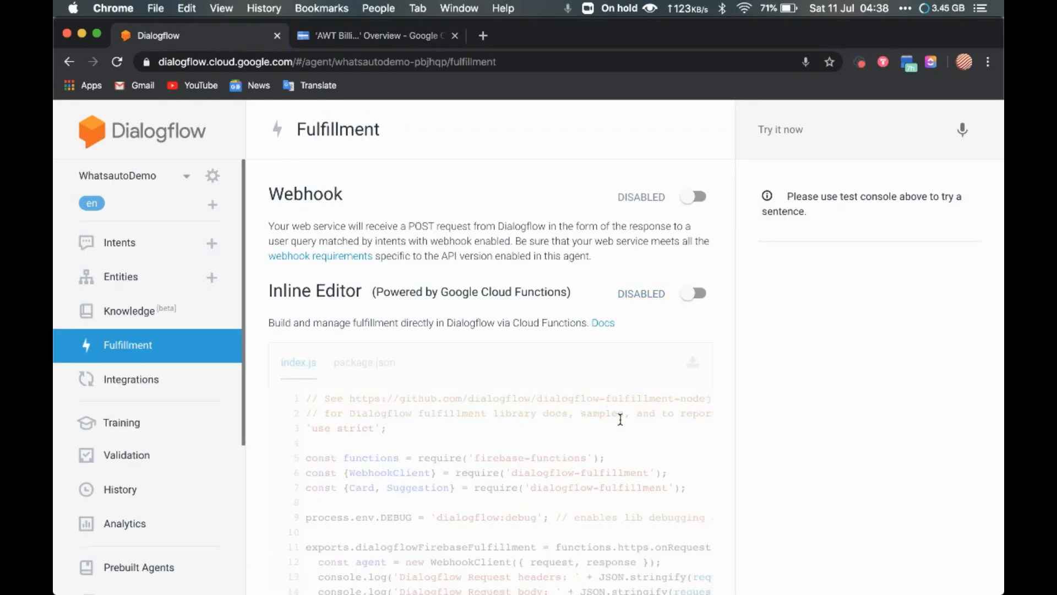
click(695, 293)
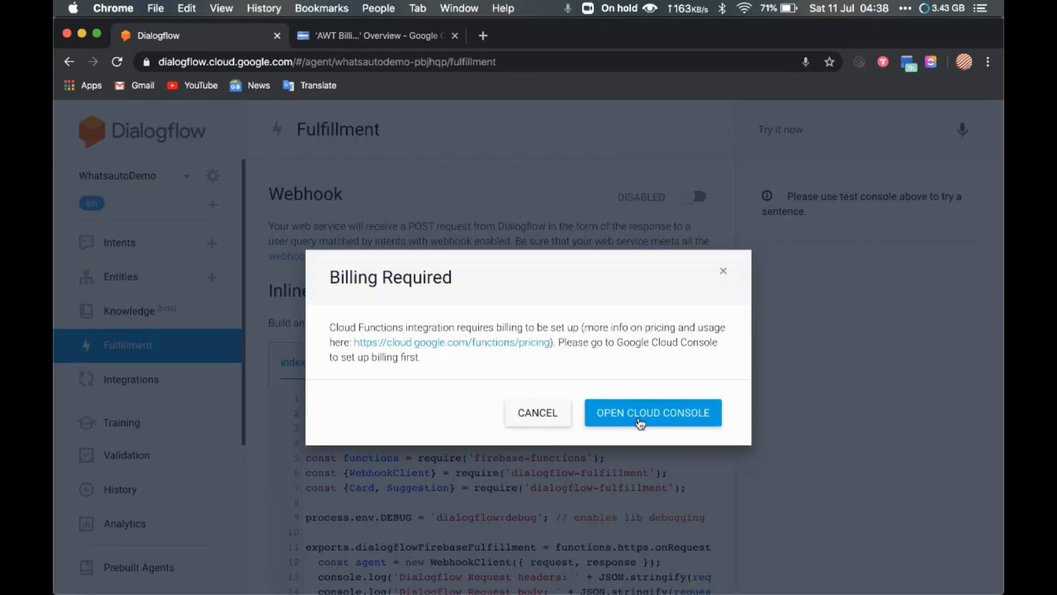
click(645, 414)
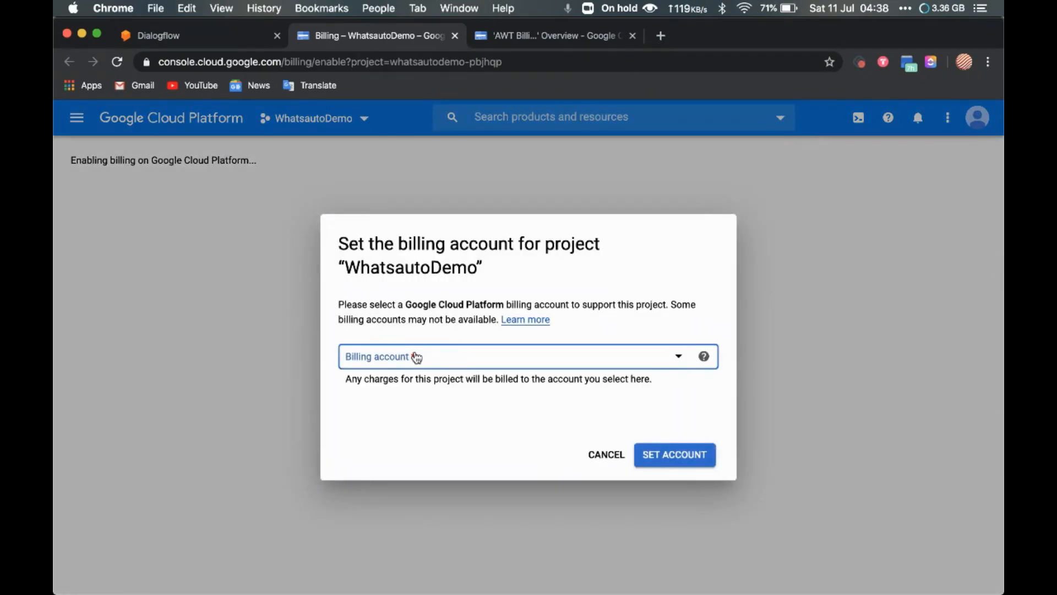
Set AWT Billing Account Demo as the billing account for the WhatsautoDemo project.
click(671, 462)
click(533, 364)
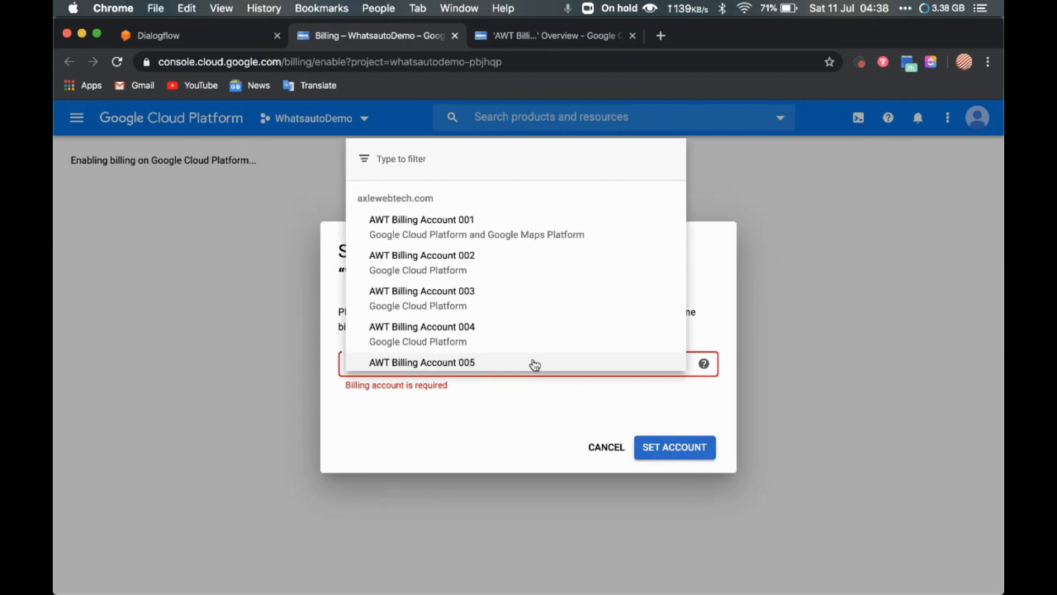
scroll(484, 298, down, 3)
scroll(485, 297, down, 1)
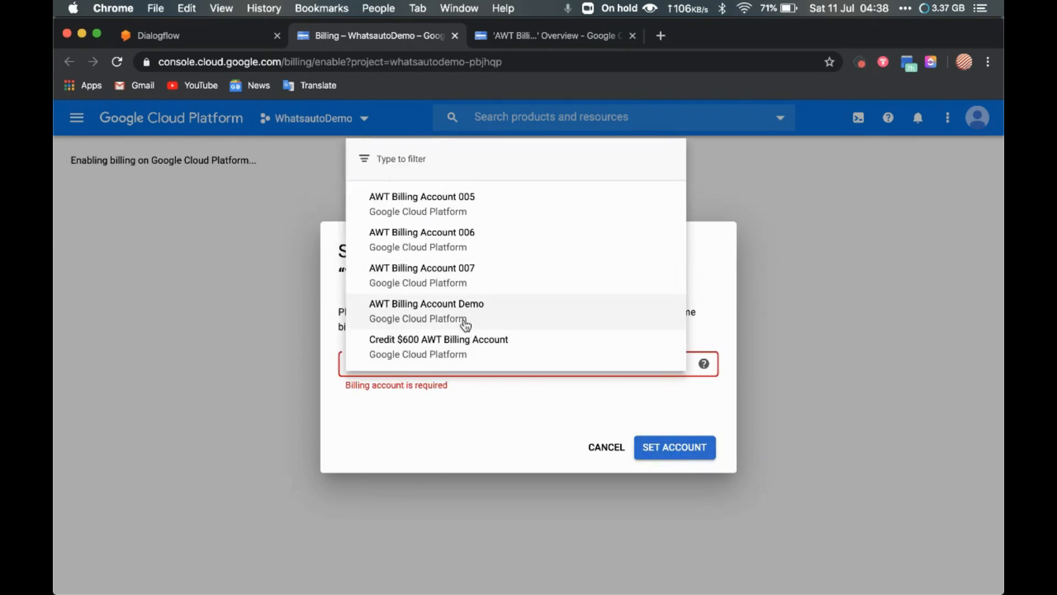
click(465, 319)
click(671, 454)
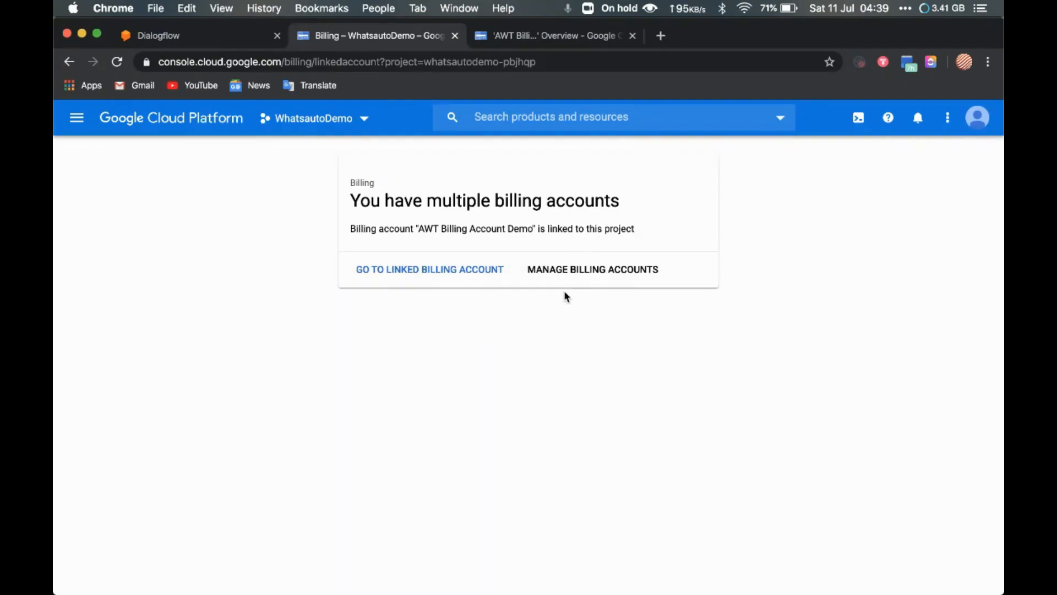
Enable the Inline Editor on the Dialogflow Fulfillment page and look through the index.js code.
click(212, 38)
click(690, 293)
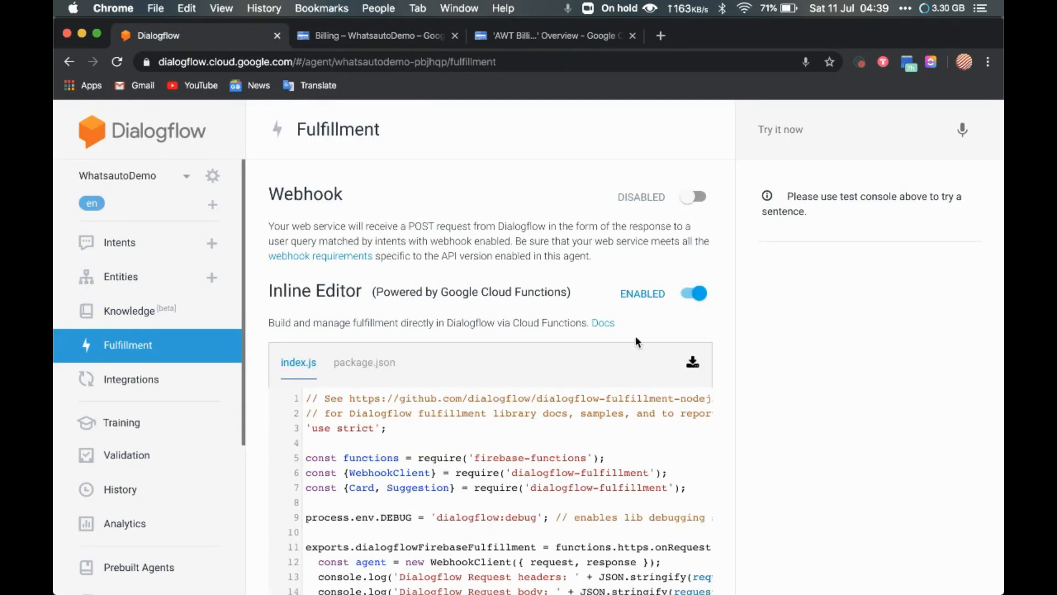
scroll(521, 447, down, 10)
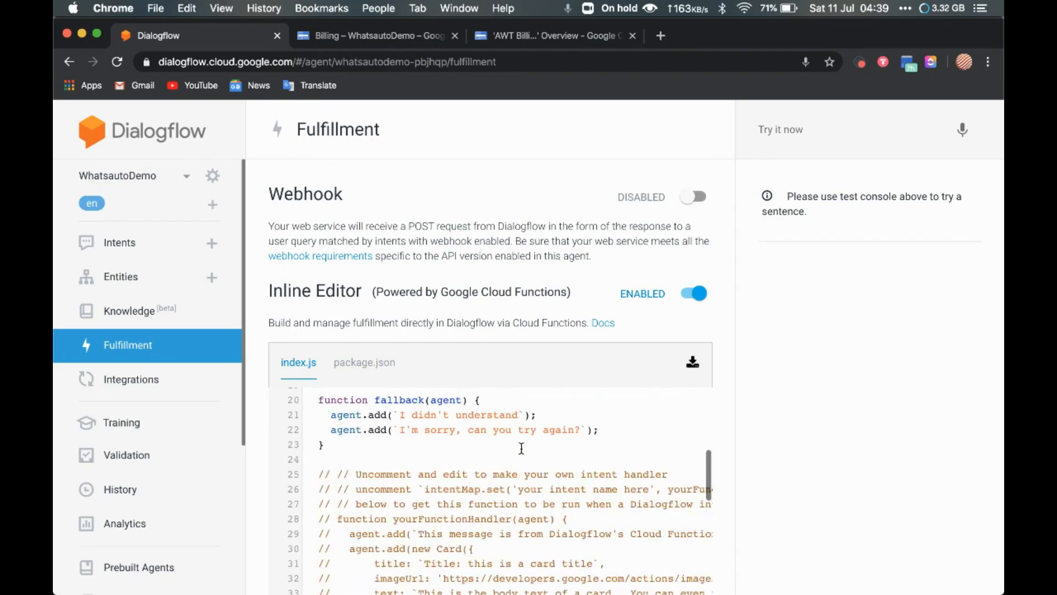
scroll(522, 448, up, 9)
scroll(521, 448, right, 1)
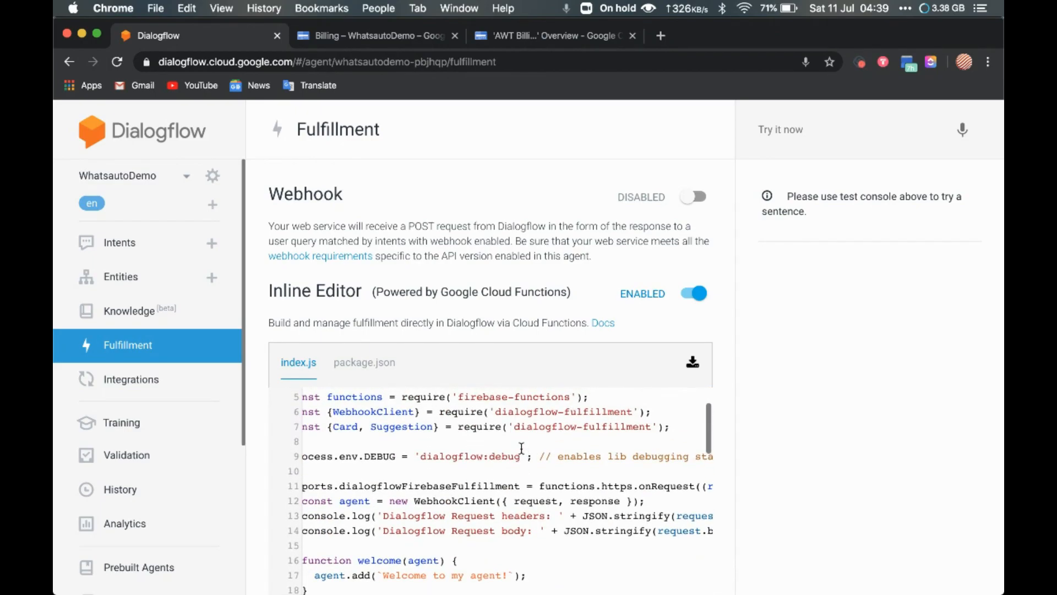
scroll(521, 448, up, 3)
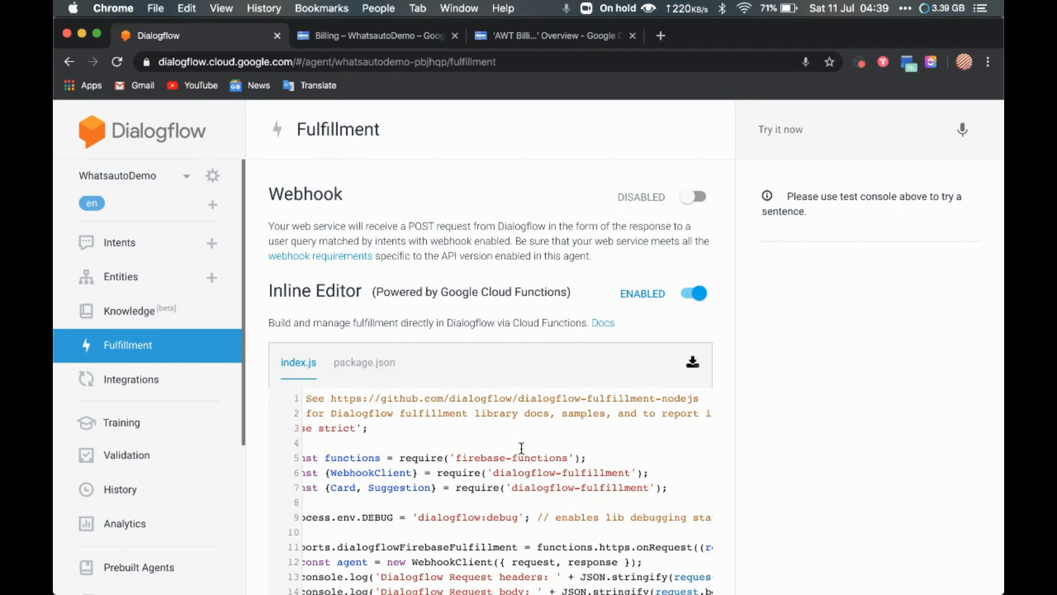